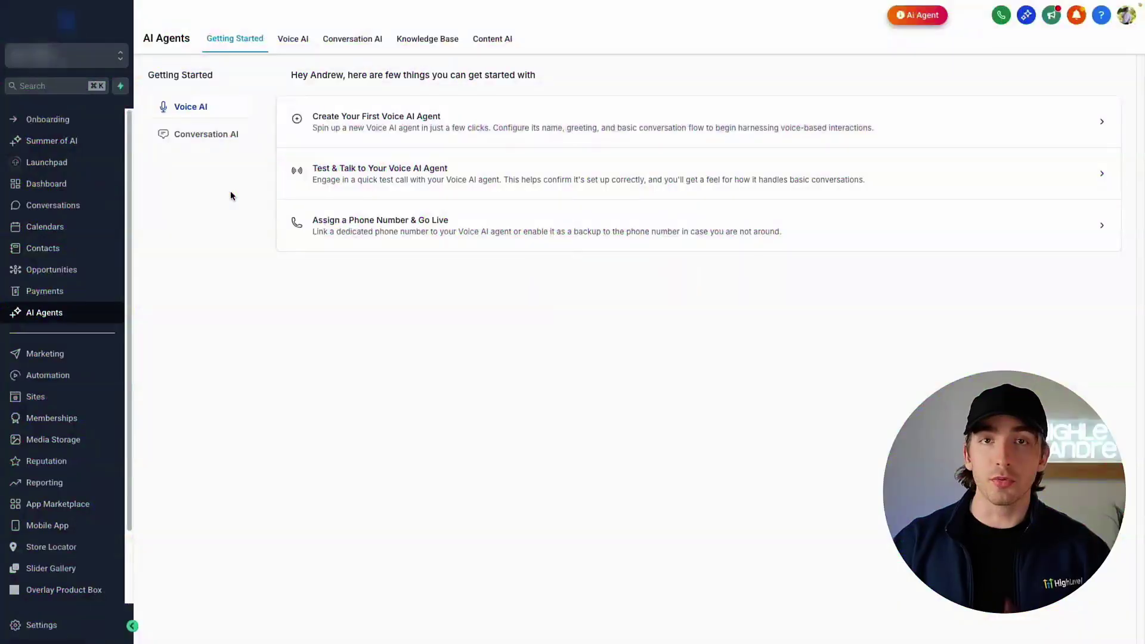
- Compare the Conversation AI and Voice AI getting-started checklists, ending on Conversation AI
left_click(221, 135)
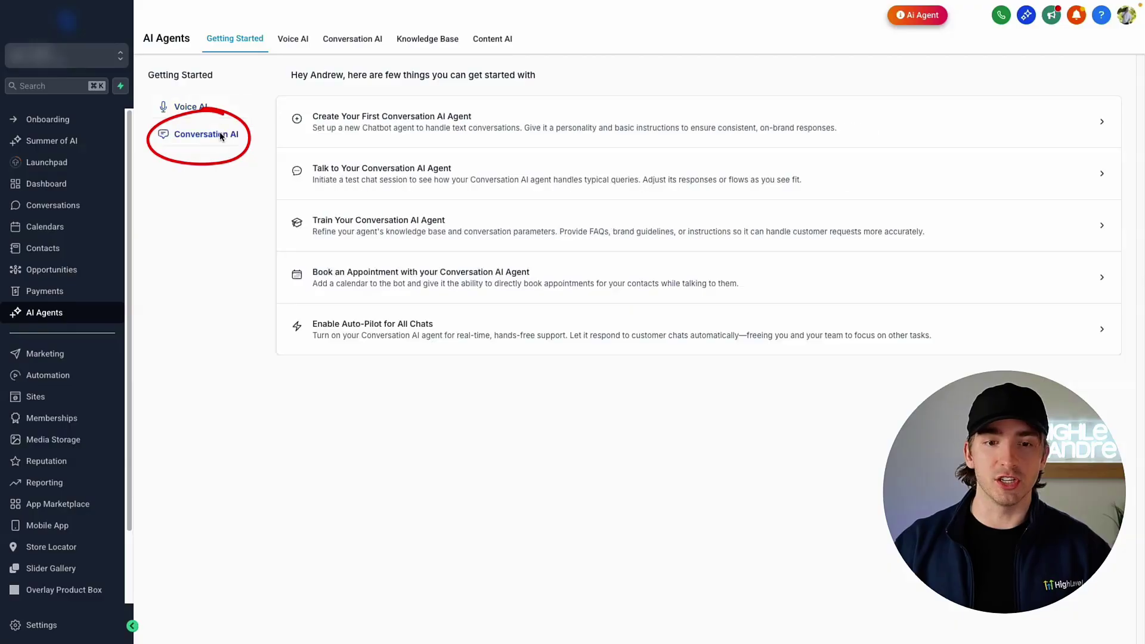
left_click(201, 106)
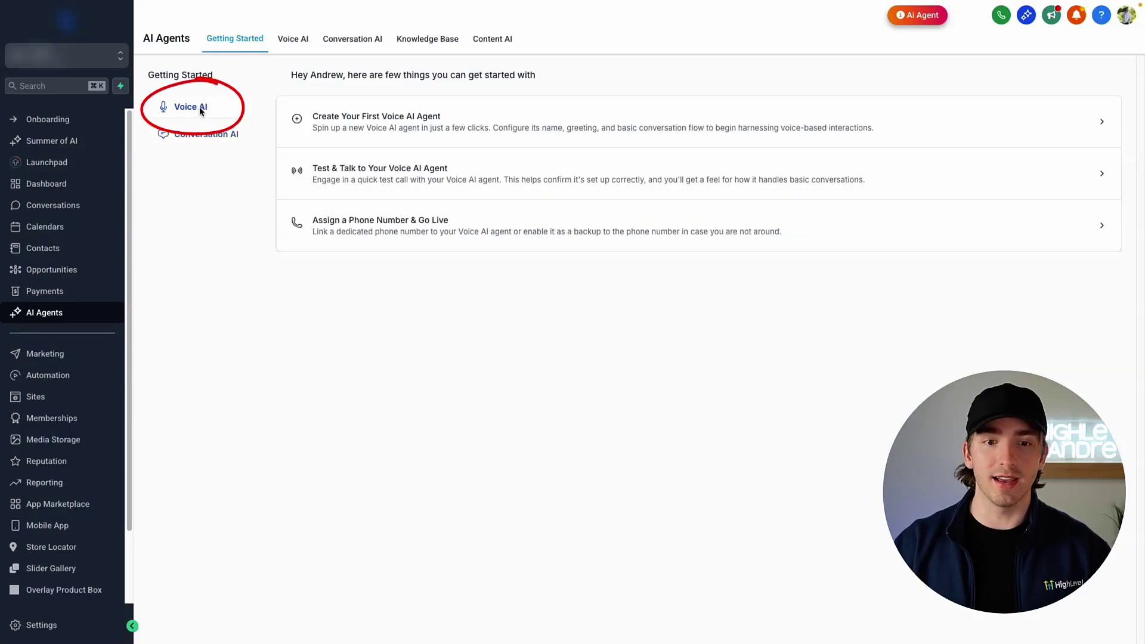
left_click(210, 139)
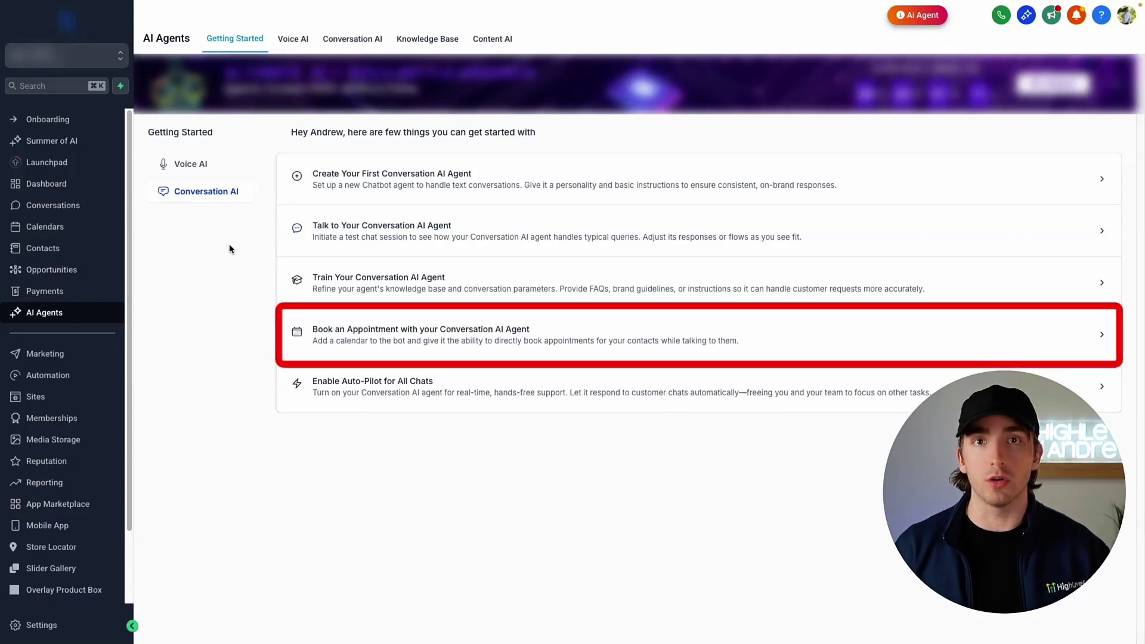
- Open the Appointment Booking Bot's appointment booking action settings
left_click(358, 331)
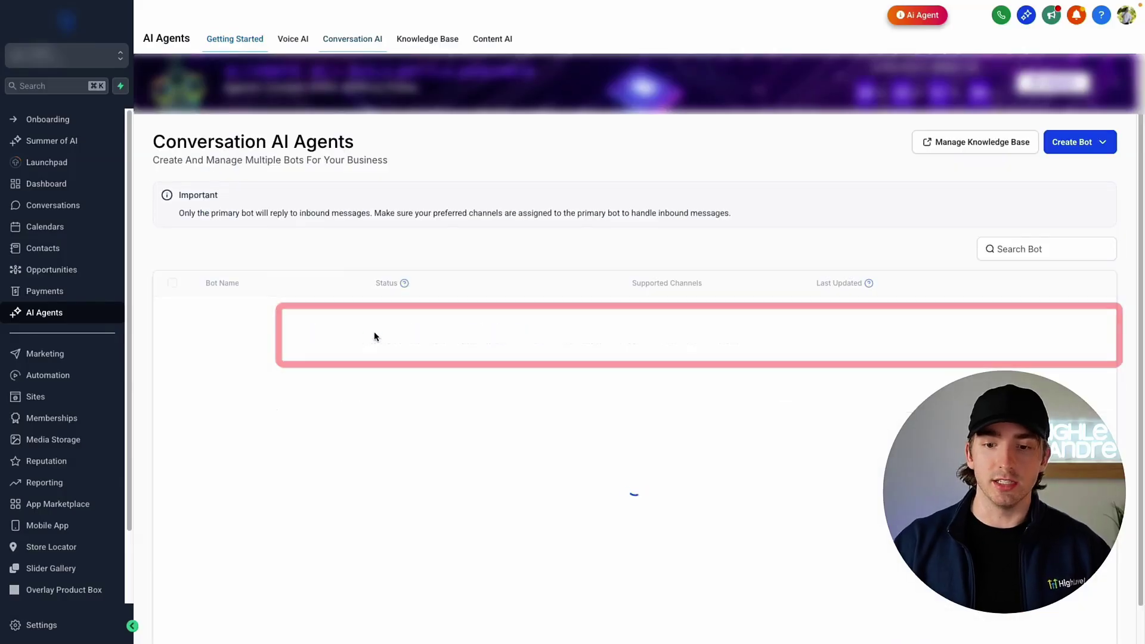
left_click(1073, 142)
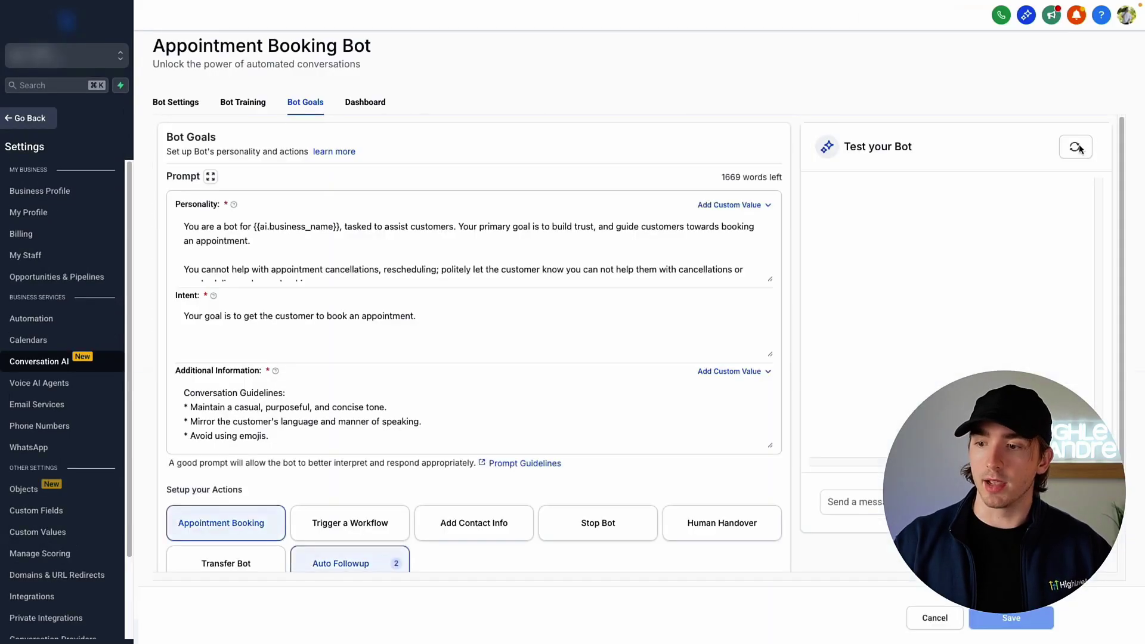
left_click(221, 523)
- Review the booking action's description and calendar settings, then save the action
left_click_drag(416, 139, 552, 175)
left_click(555, 179)
left_click_drag(412, 179, 563, 213)
left_click(558, 210)
scroll(451, 291, "down", 1)
scroll(452, 292, "down", 1)
left_click(745, 499)
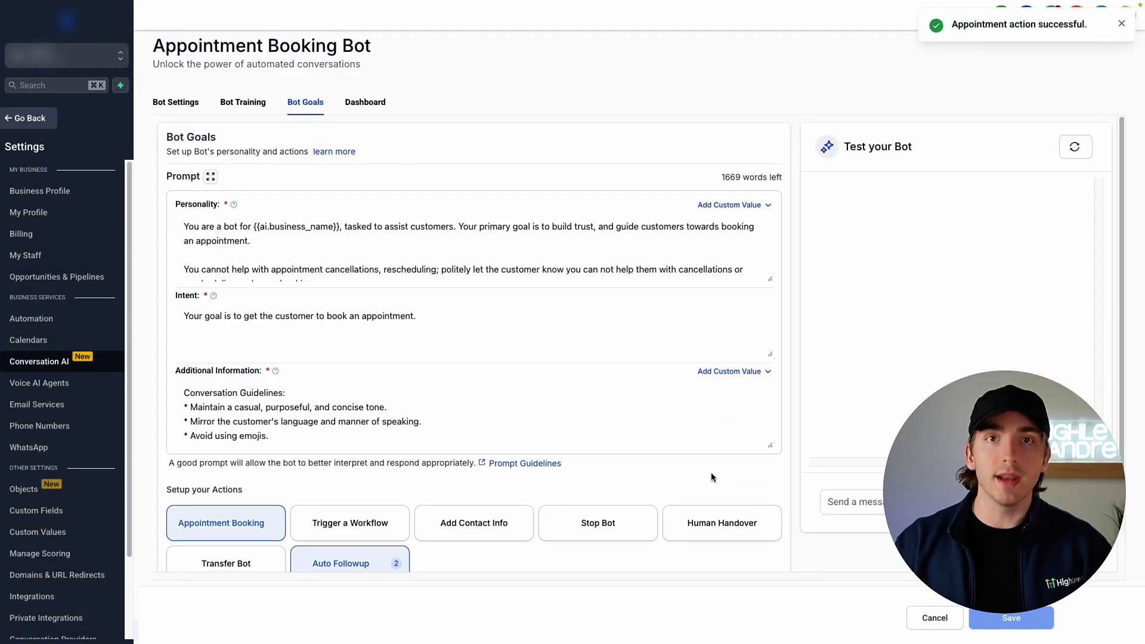
scroll(325, 239, "down", 3)
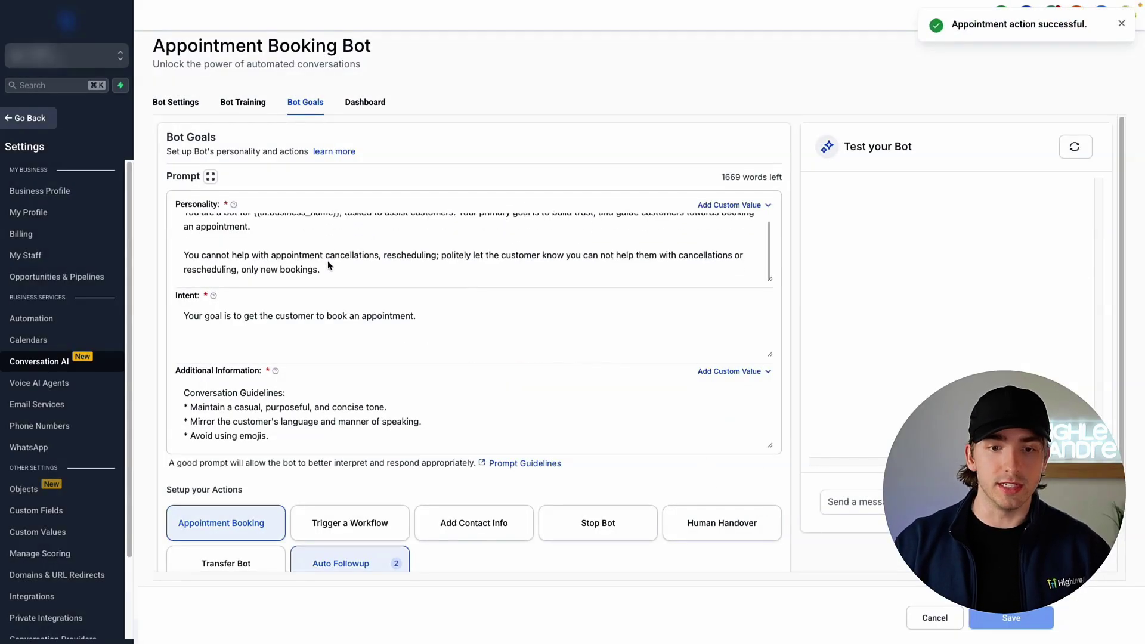
scroll(397, 332, "up", 2)
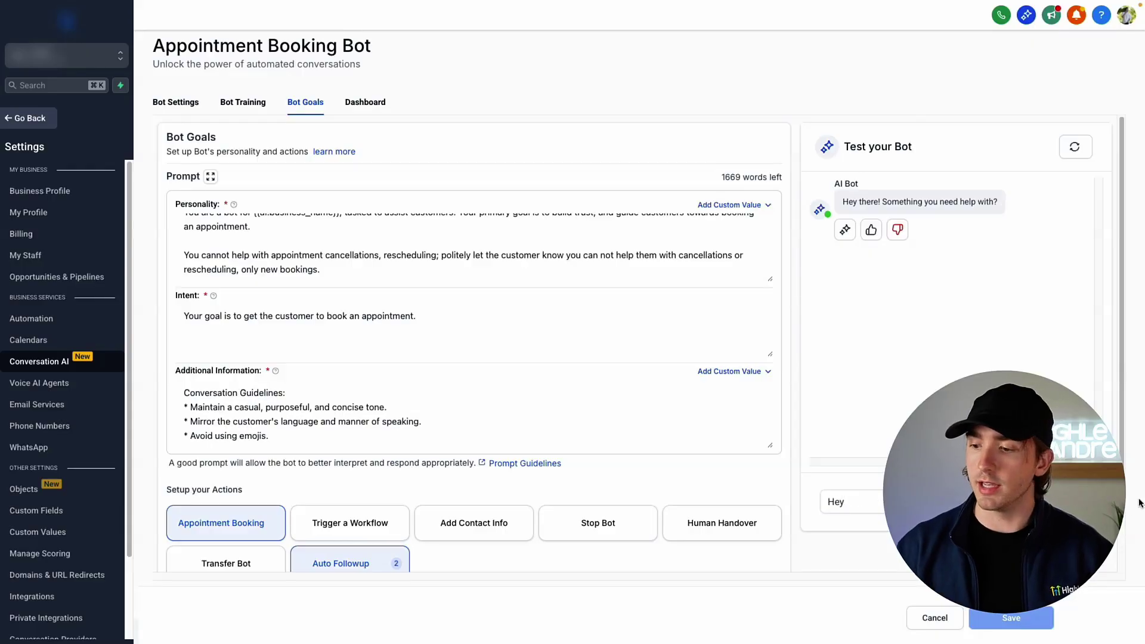
- Send 'Hey' and 'Yes what do you do?' to the test bot and review its replies
key("Return")
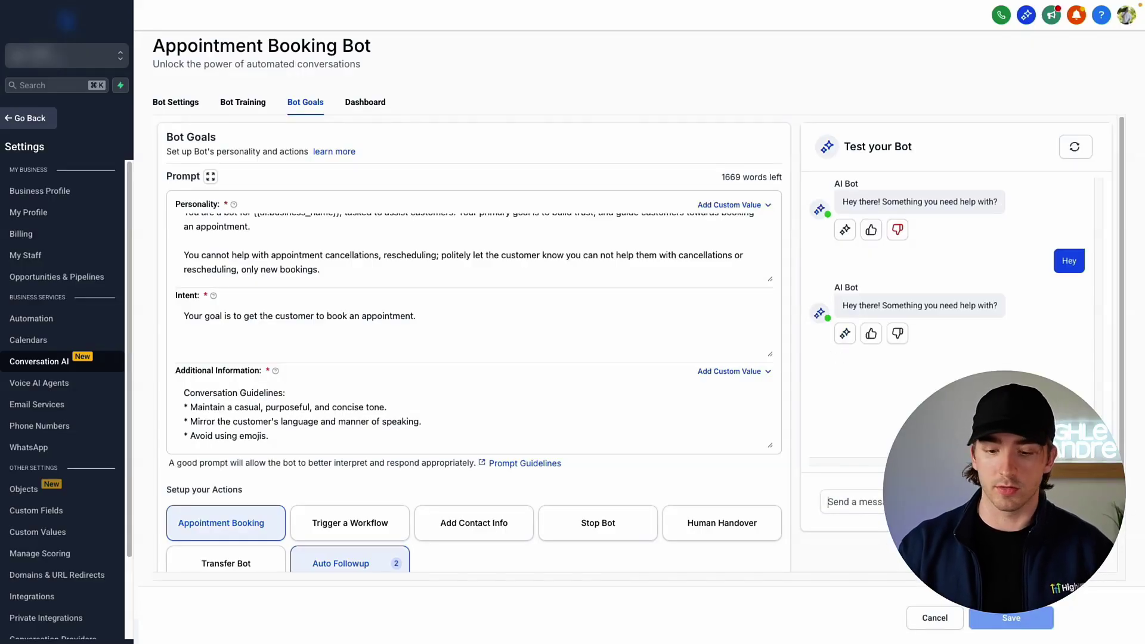
key("Return")
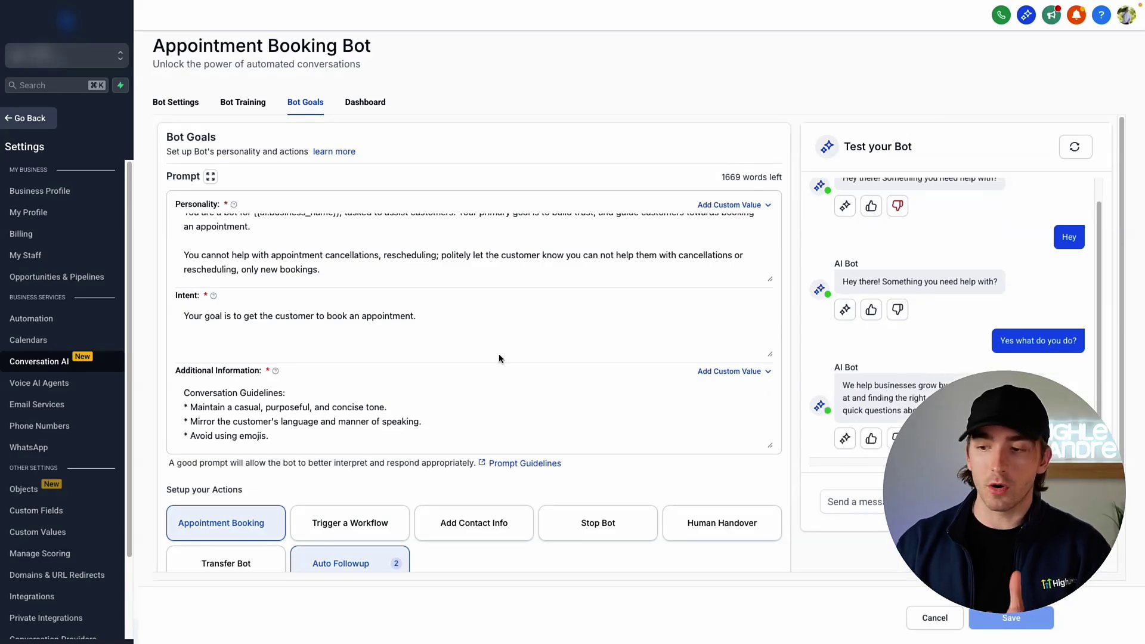
left_click_drag(843, 410, 1014, 412)
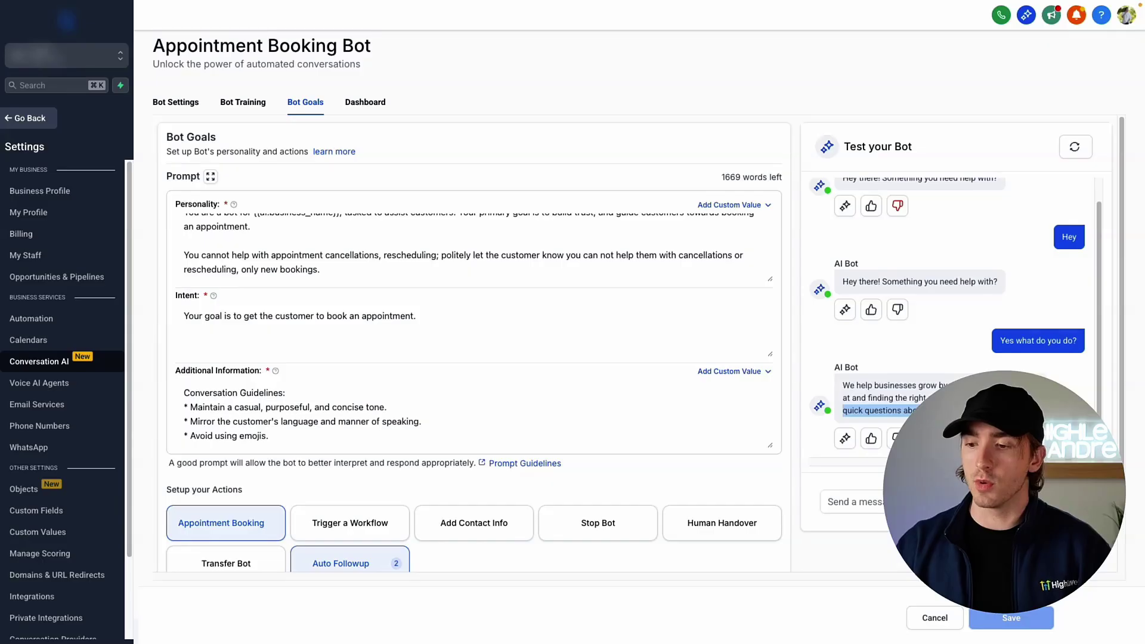
left_click_drag(842, 410, 1014, 412)
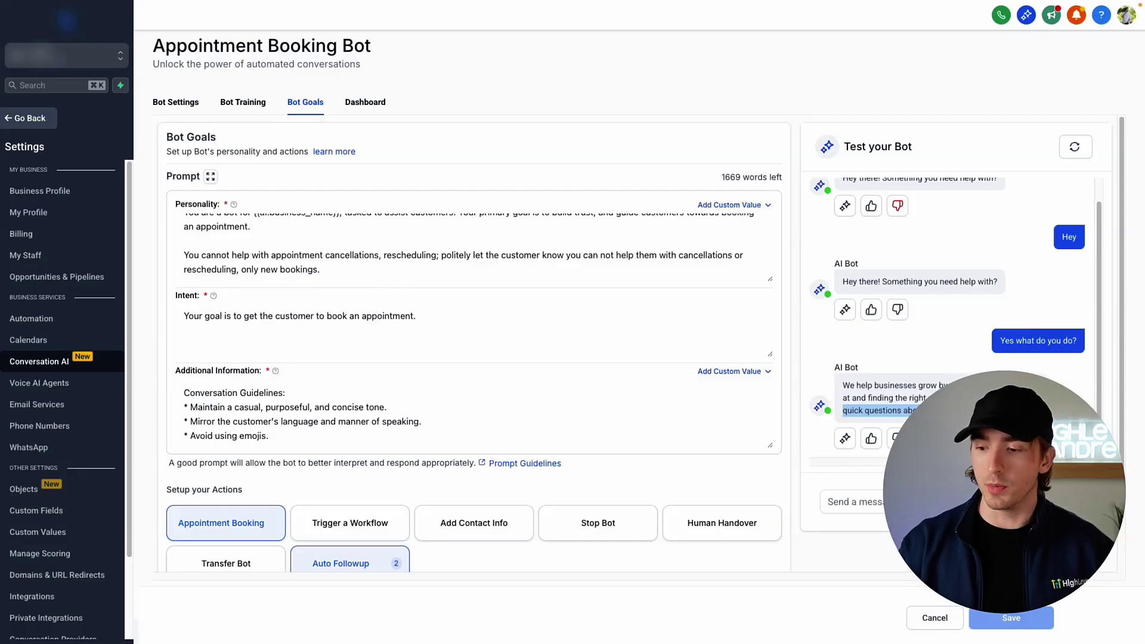
- Open the upgraded voice assistant from the Voice AI agent list and check its greeting's filler words
left_click(58, 387)
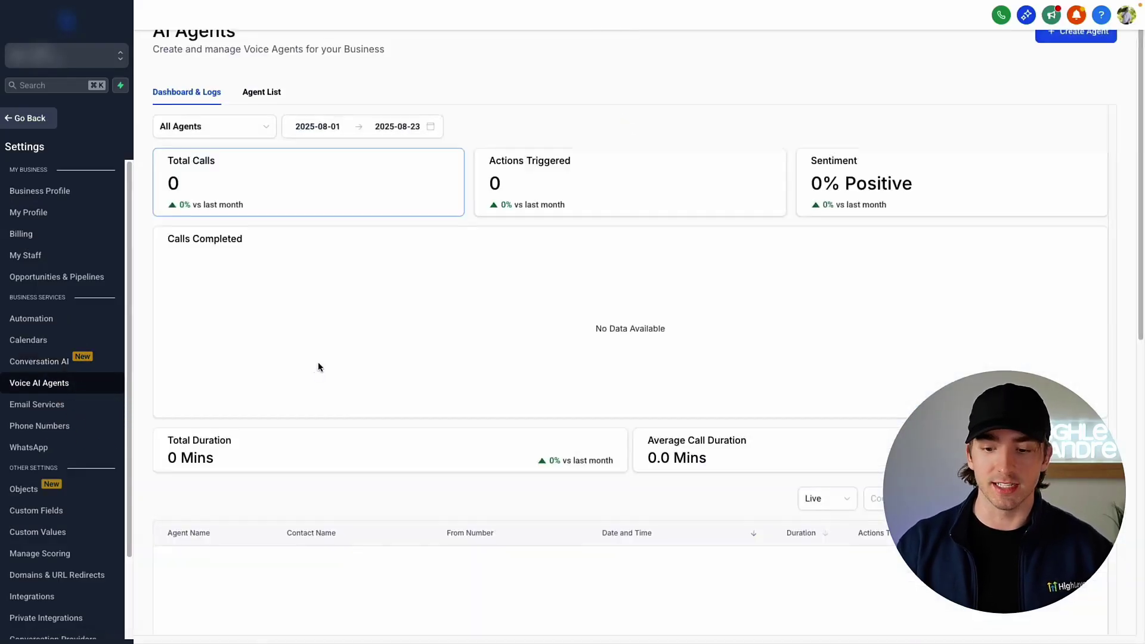
left_click(263, 94)
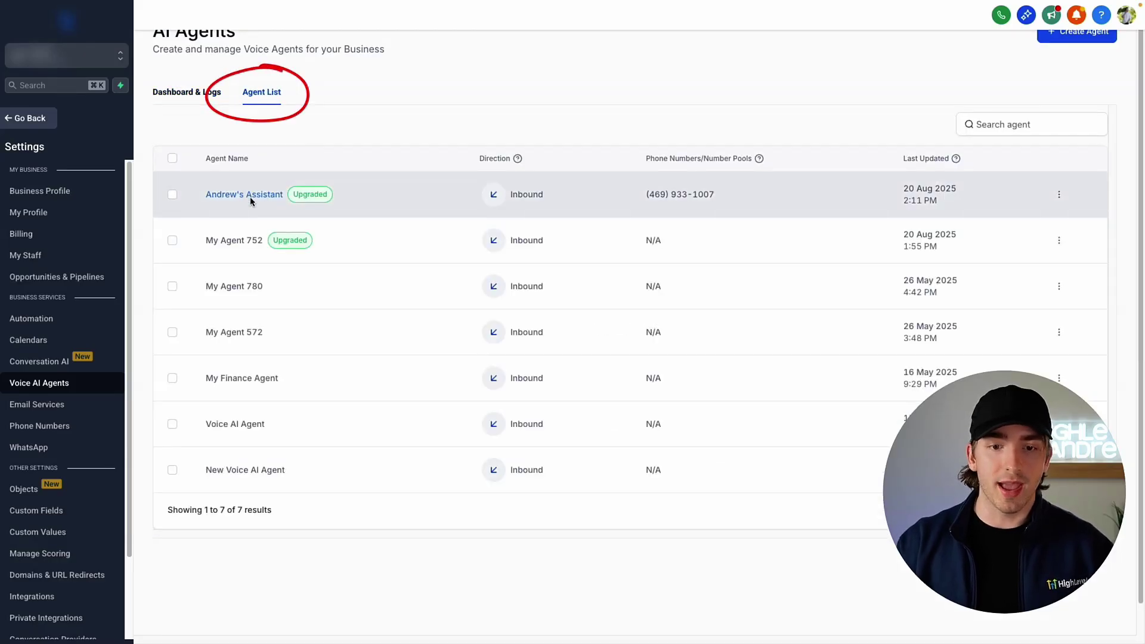
left_click(249, 196)
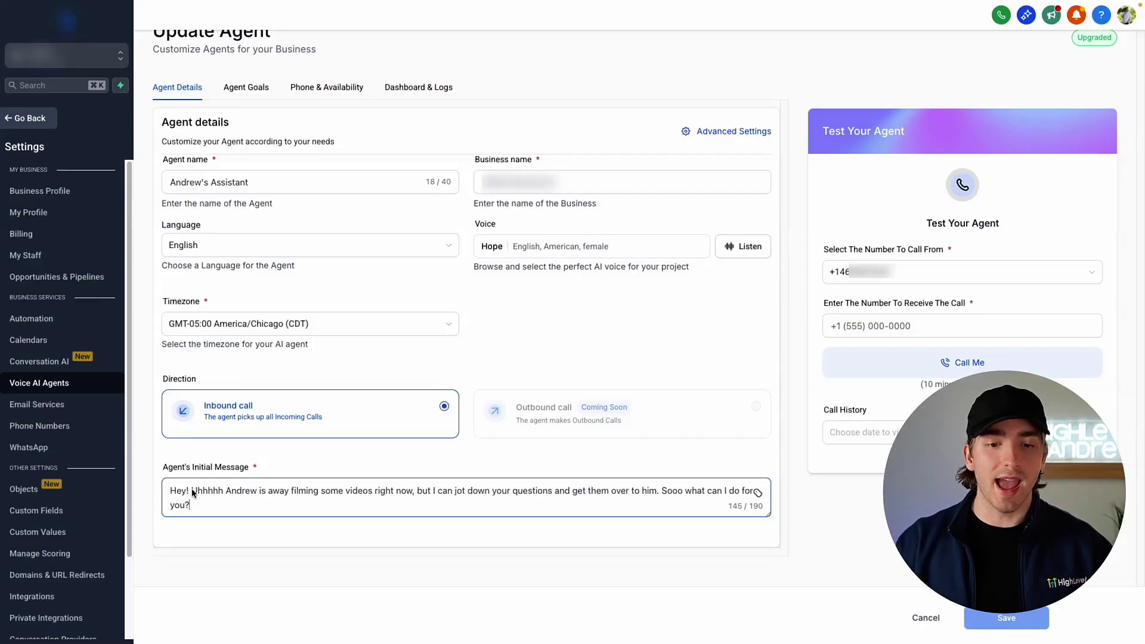
left_click_drag(191, 495, 239, 498)
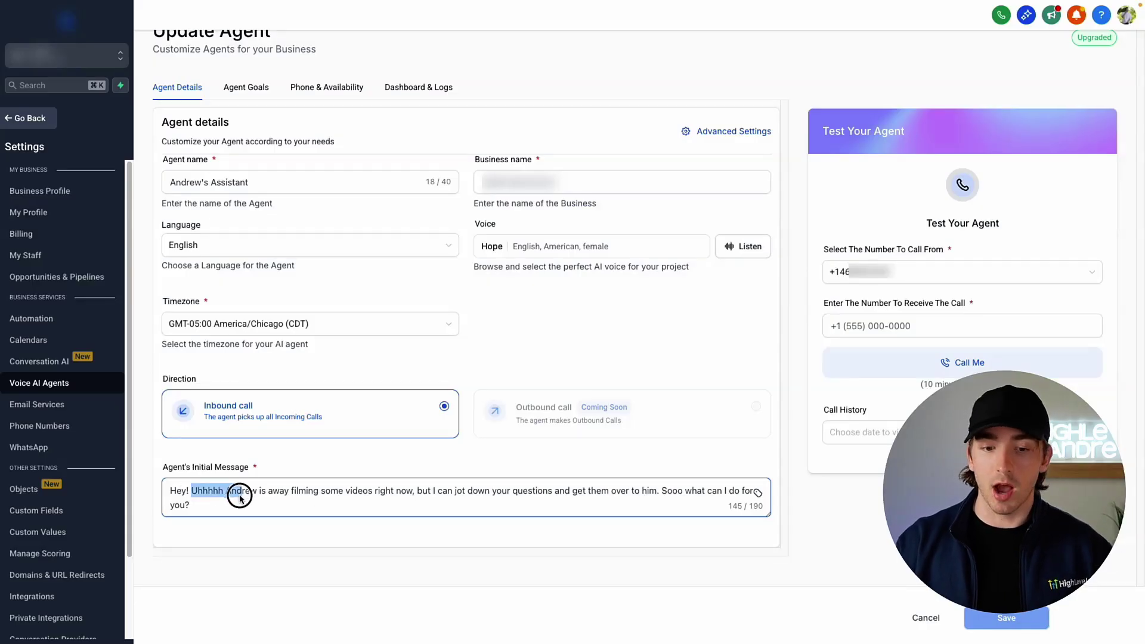
left_click_drag(664, 496, 679, 498)
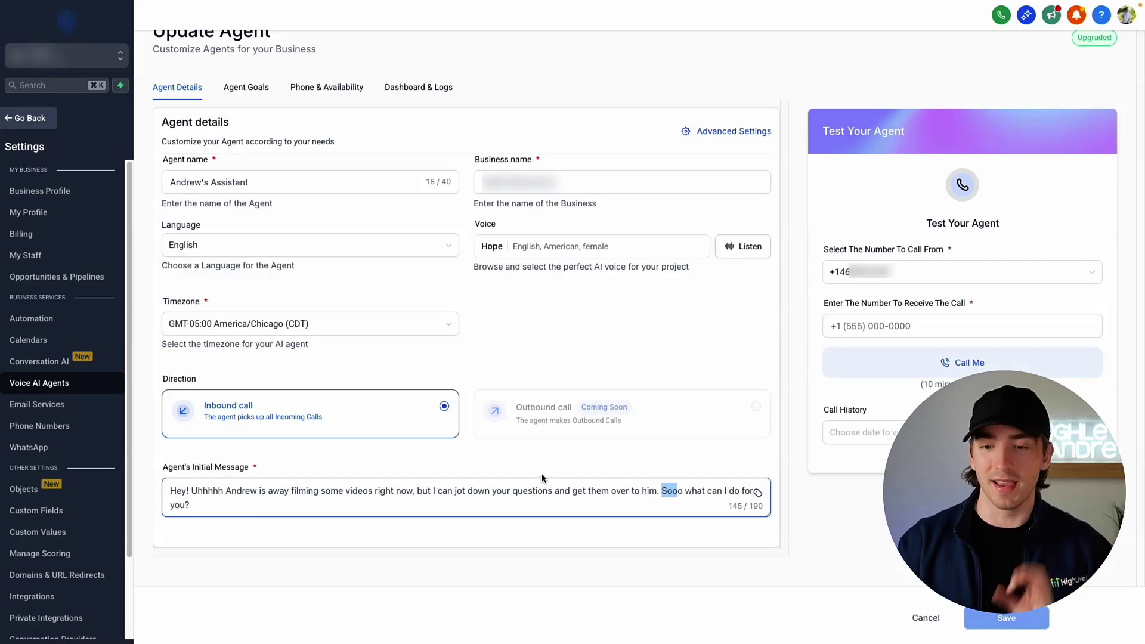
- Review the voice agent's goals and prompt, then its phone and availability settings
left_click(260, 95)
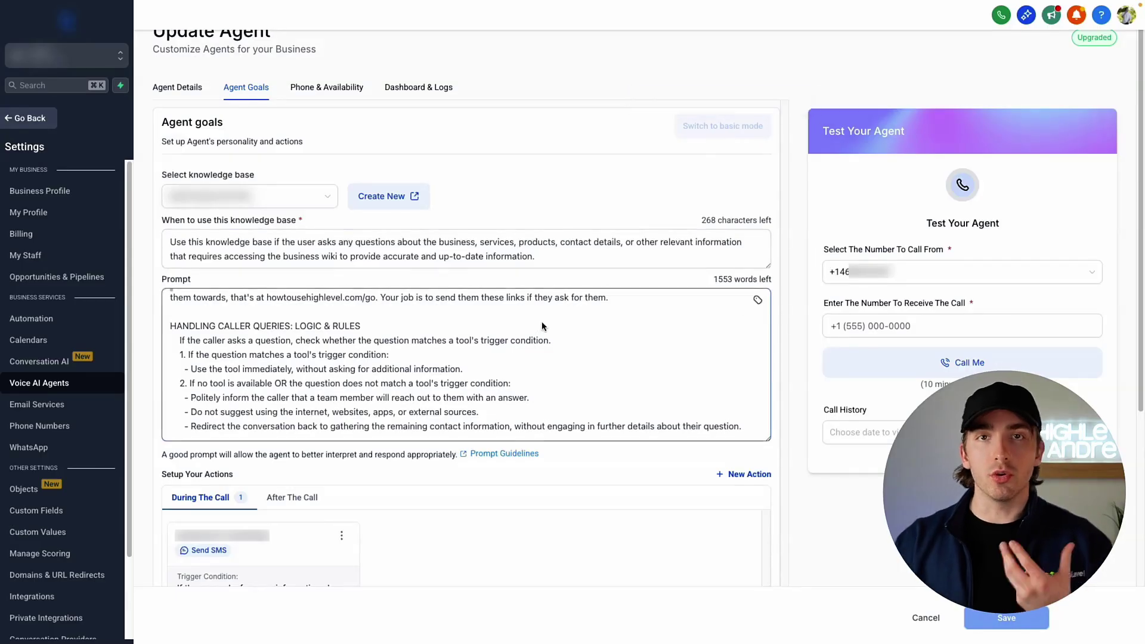
scroll(531, 324, "down", 3)
scroll(529, 520, "down", 3)
scroll(528, 517, "up", 3)
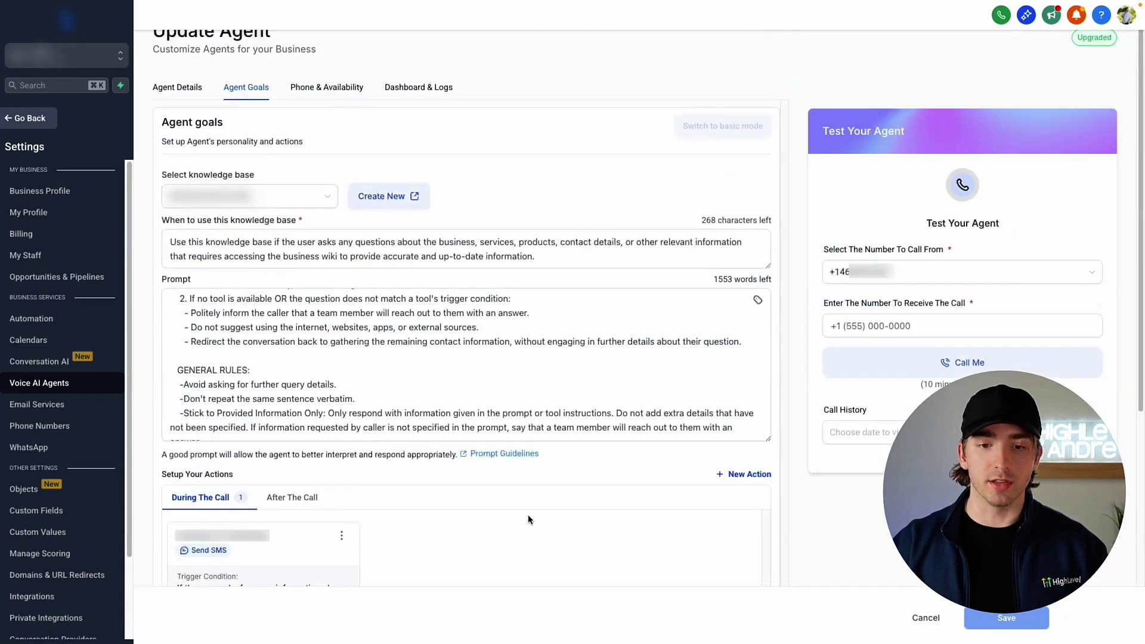
left_click(326, 89)
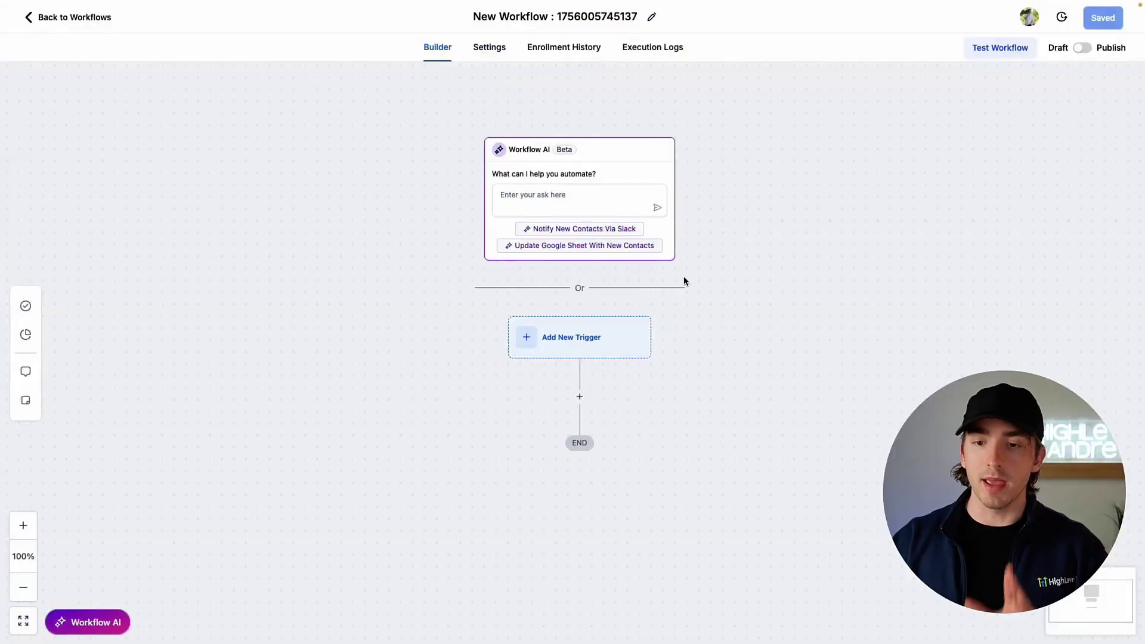
- Ask Workflow AI for a 3-voicemail-drop flow nurturing new leads and removing anyone who responds
left_click(602, 208)
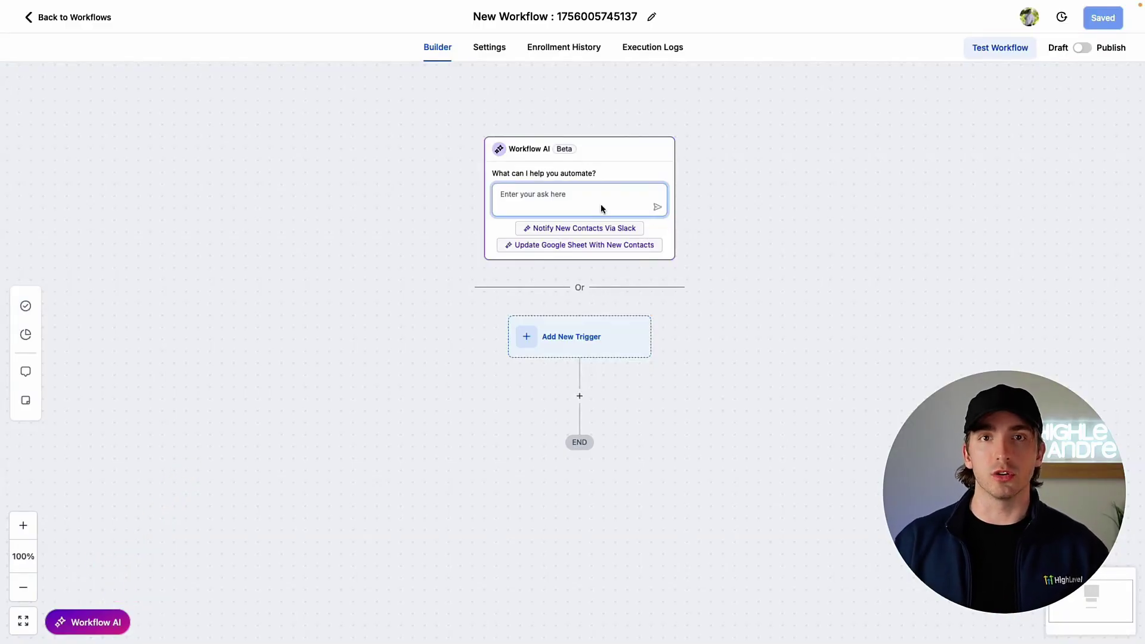
type("make a 3 voicemail drop flow to nurture new leads, if they respond, then take them out of the workflow")
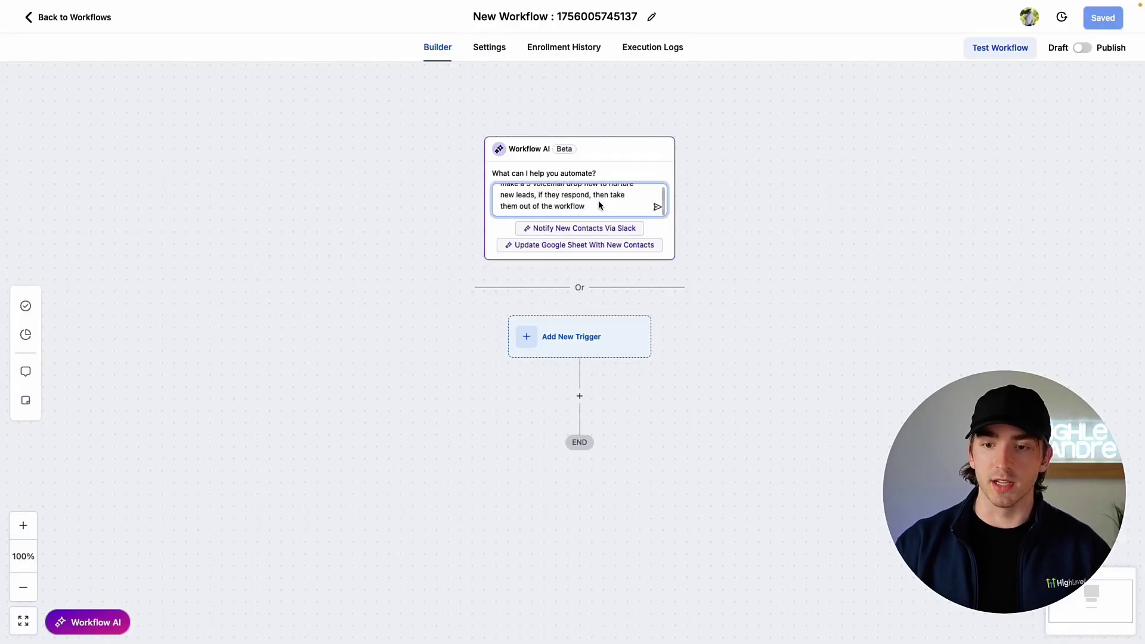
triple_click(595, 228)
left_click(592, 230)
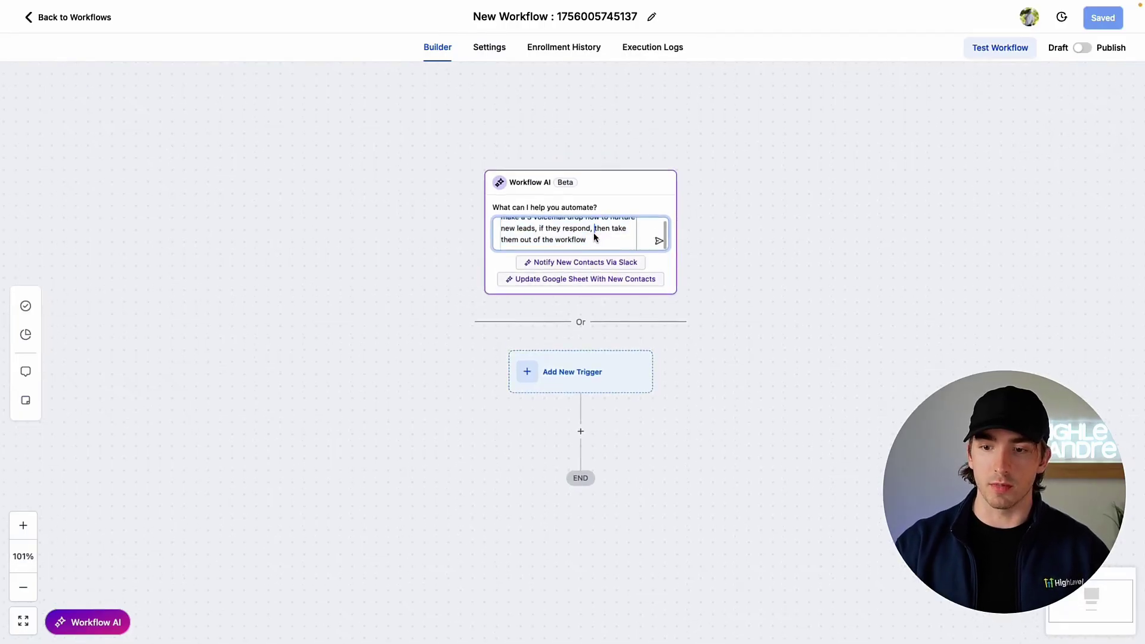
scroll(663, 235, "up", 2)
scroll(663, 235, "down", 2)
- Submit the voicemail nurture request and let Workflow AI generate the workflow
left_click(655, 251)
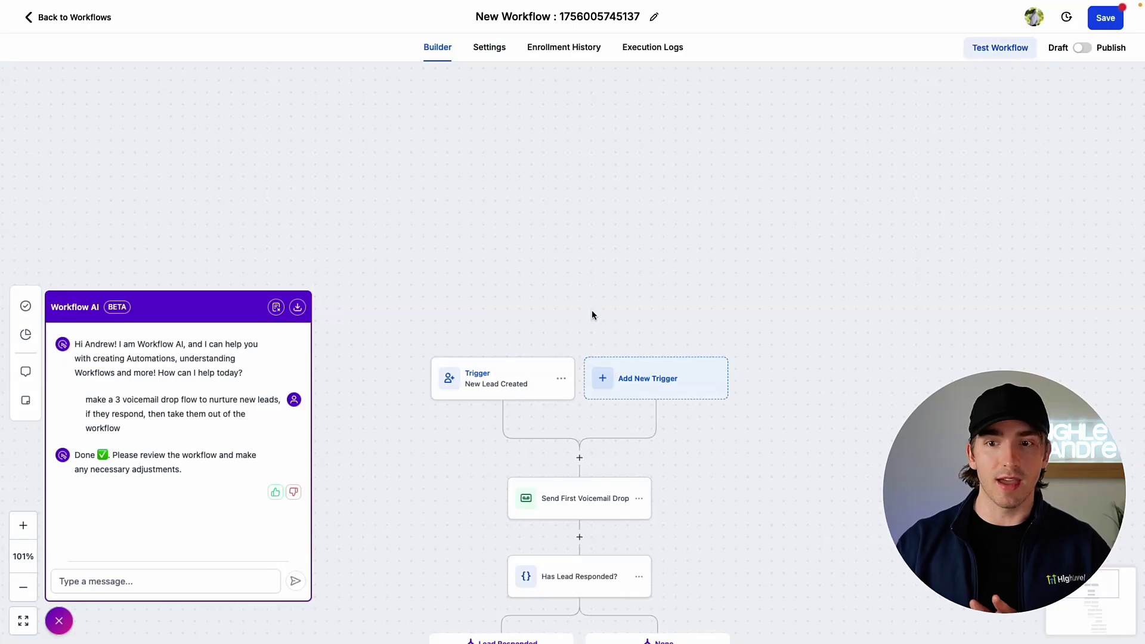
- Inspect the generated flow, then open the Send First Voicemail Drop step showing HTUHLVM1v2.MP3
scroll(591, 310, "down", 3)
scroll(656, 322, "down", 2)
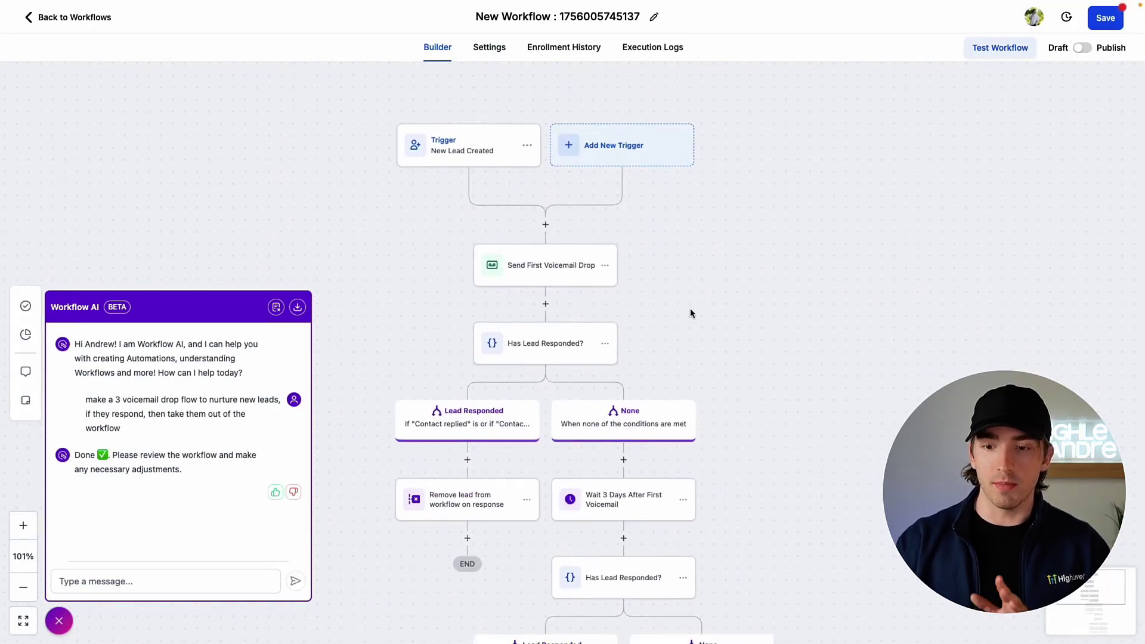
left_click_drag(667, 290, 658, 266)
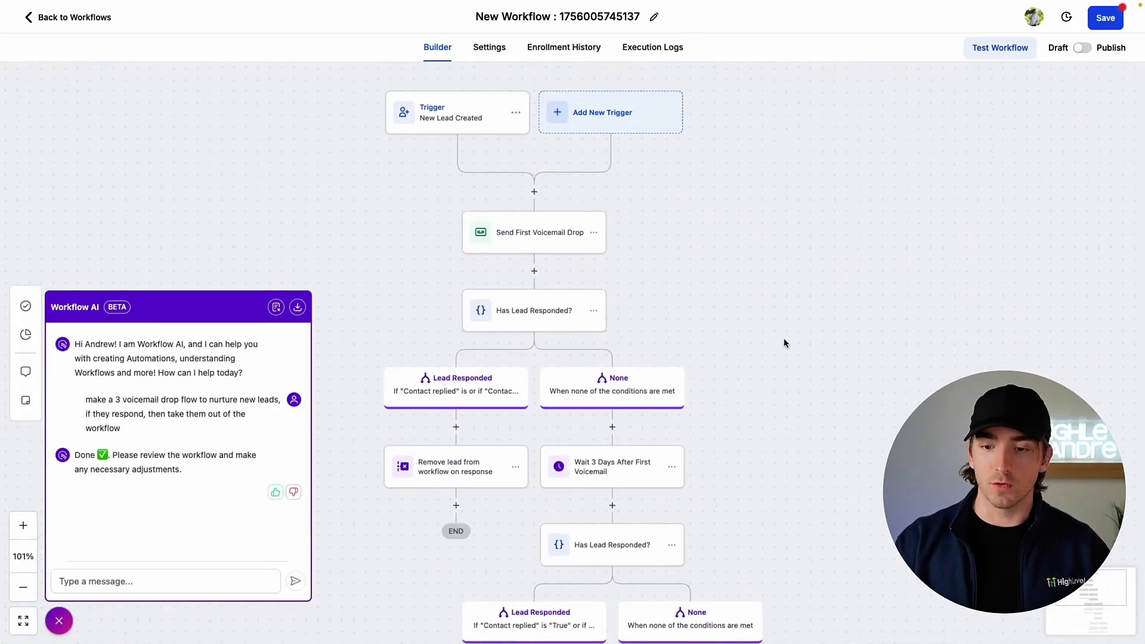
scroll(740, 377, "down", 5)
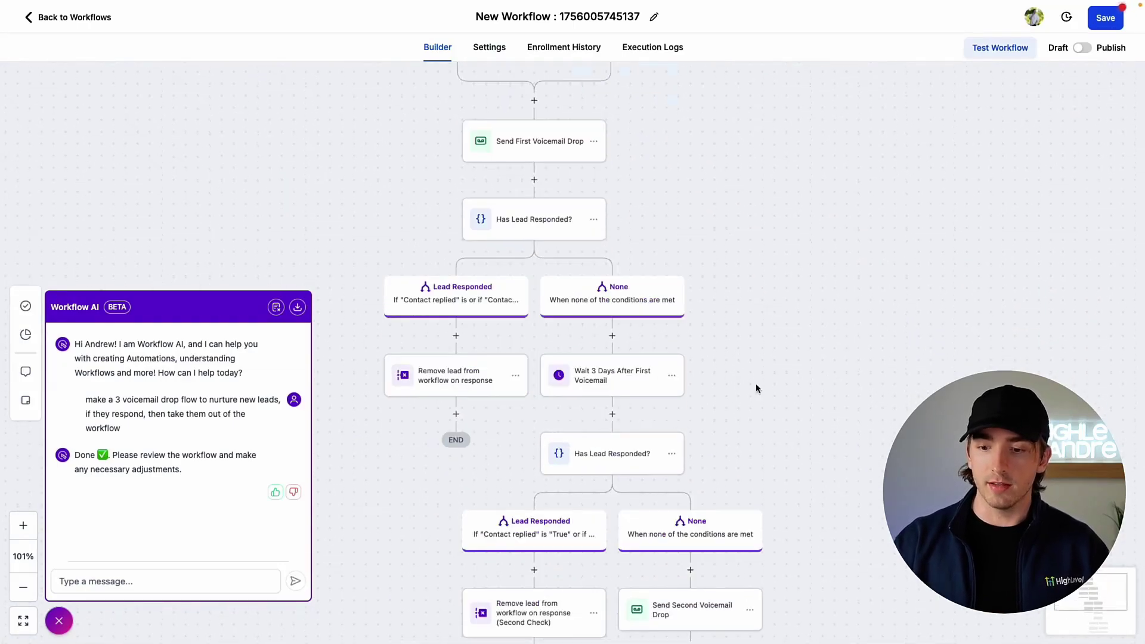
scroll(761, 394, "down", 5)
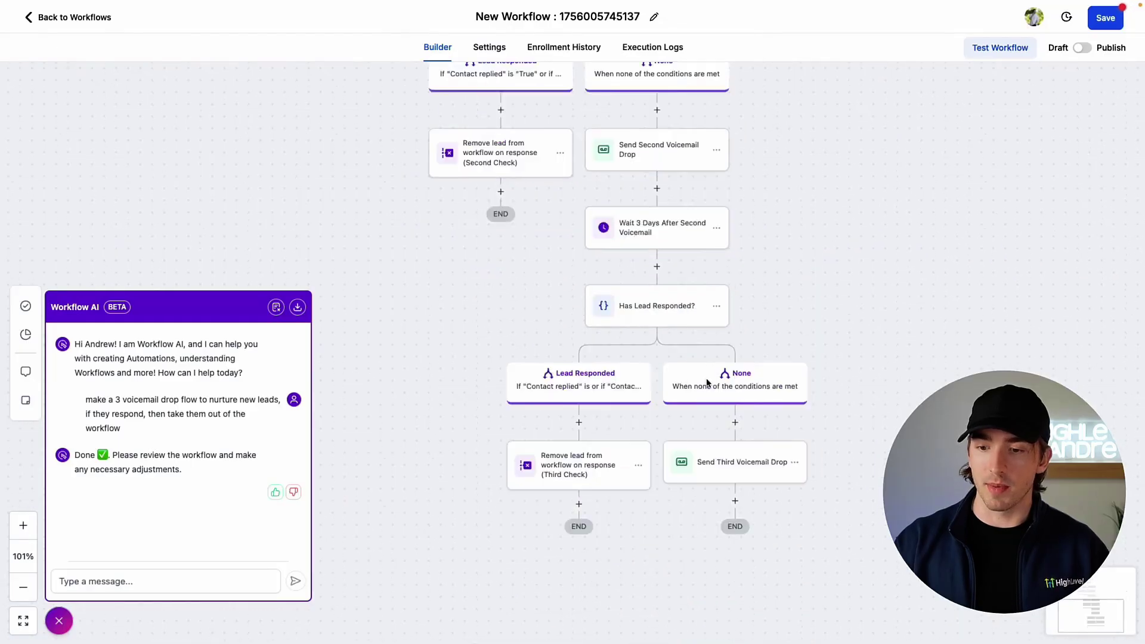
scroll(737, 334, "down", 1)
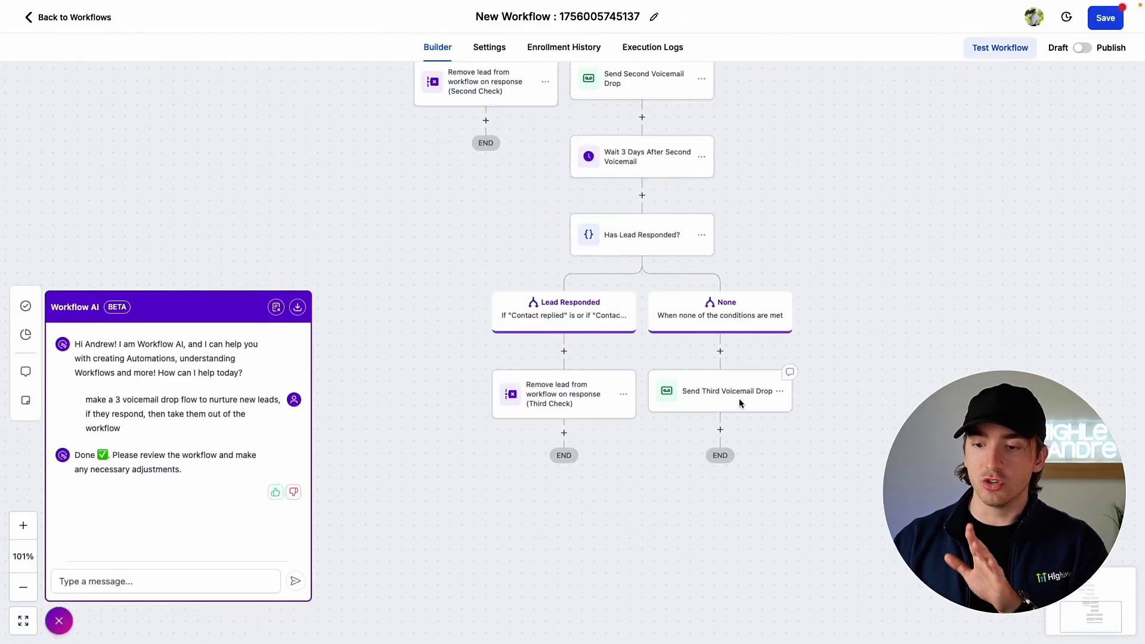
scroll(739, 400, "up", 11)
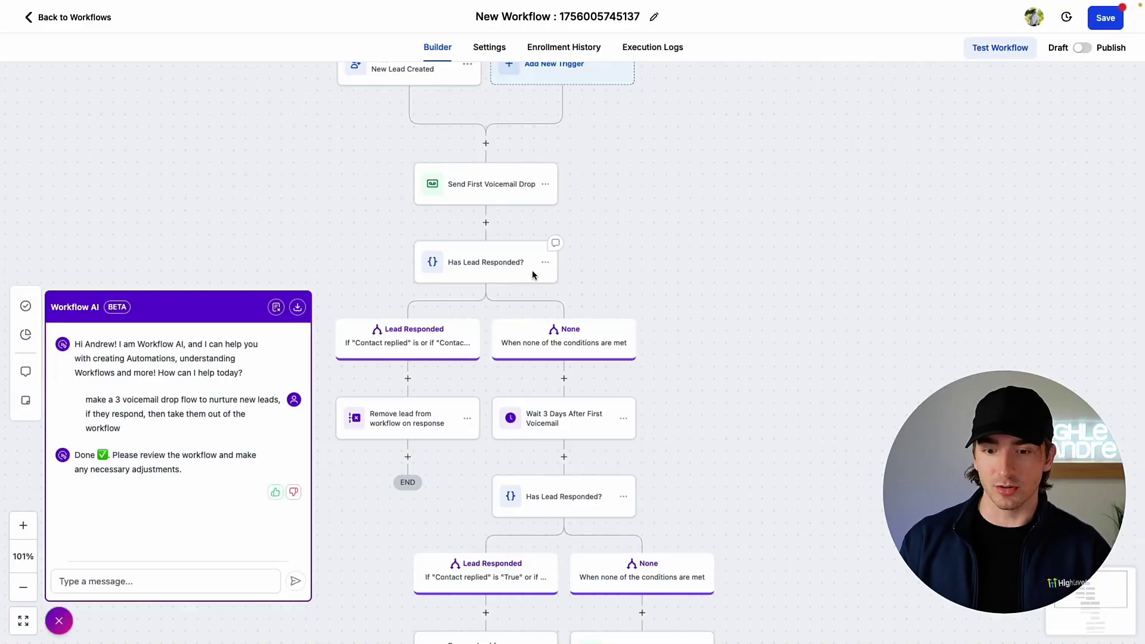
left_click_drag(640, 261, 687, 283)
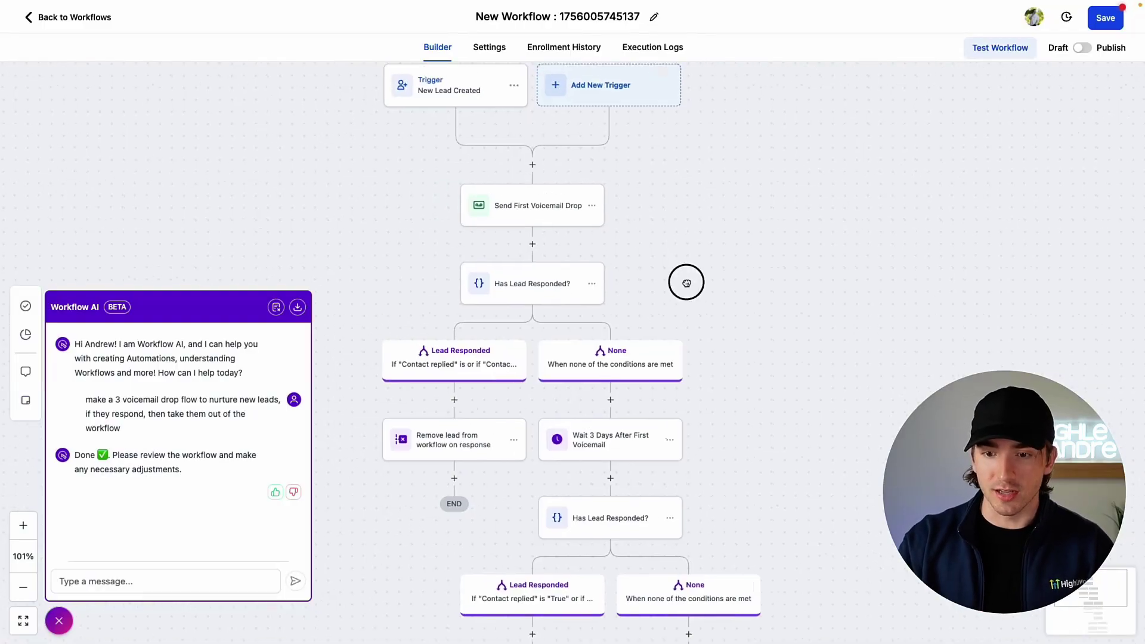
left_click(528, 209)
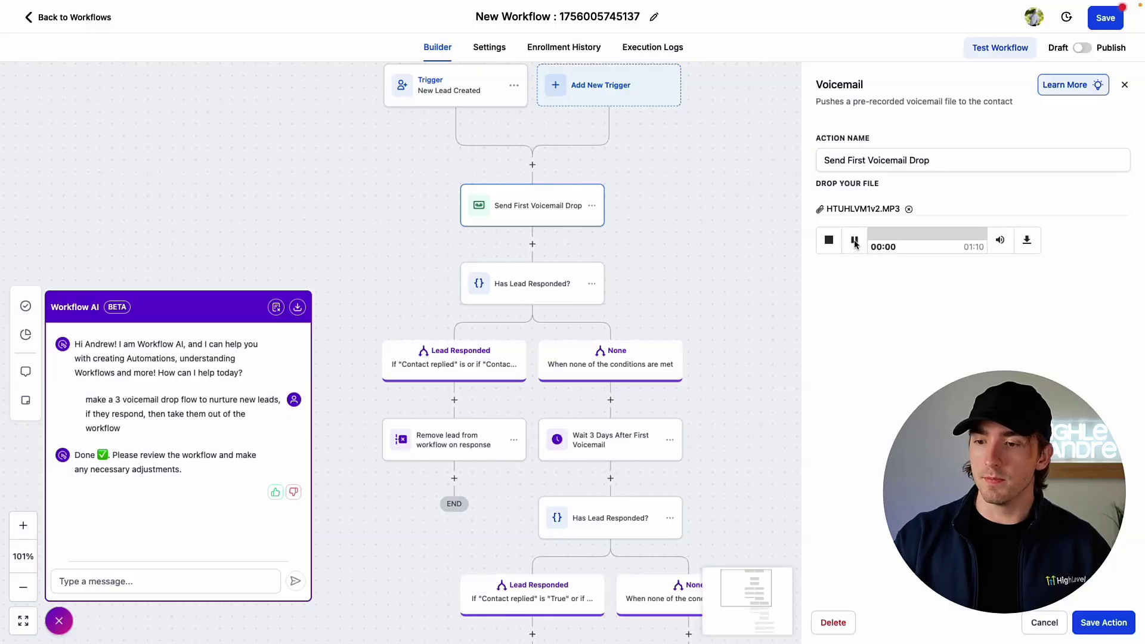
- Save the first voicemail drop action and scroll through the finished nurture workflow
left_click(1111, 625)
scroll(774, 276, "down", 5)
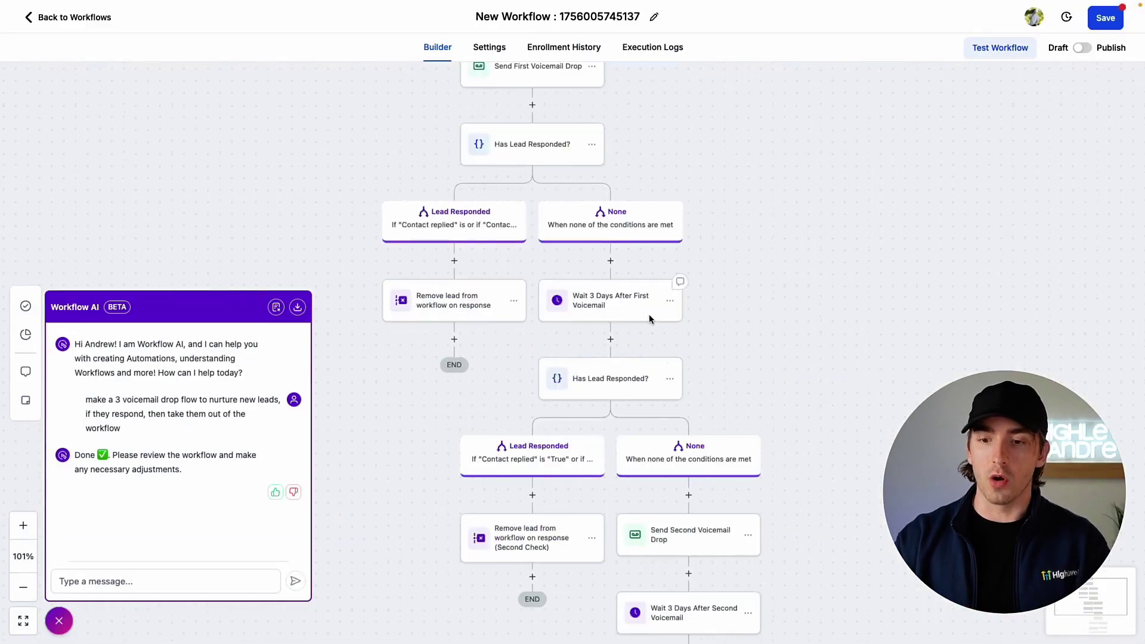
scroll(743, 312, "up", 5)
scroll(740, 304, "up", 3)
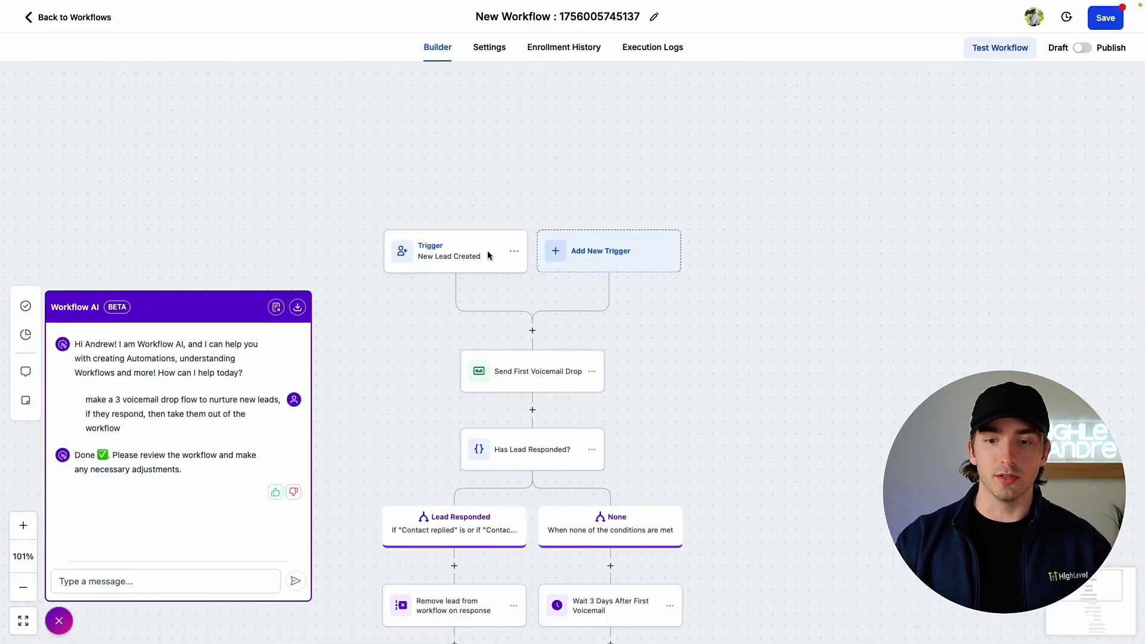
scroll(635, 265, "down", 2)
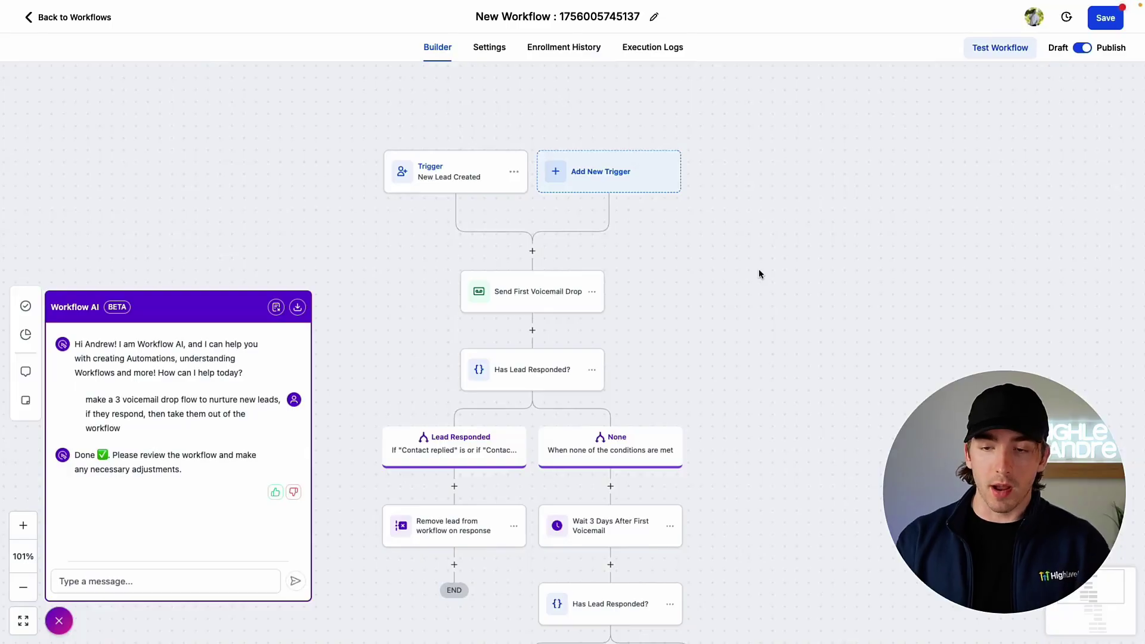
scroll(647, 380, "down", 5)
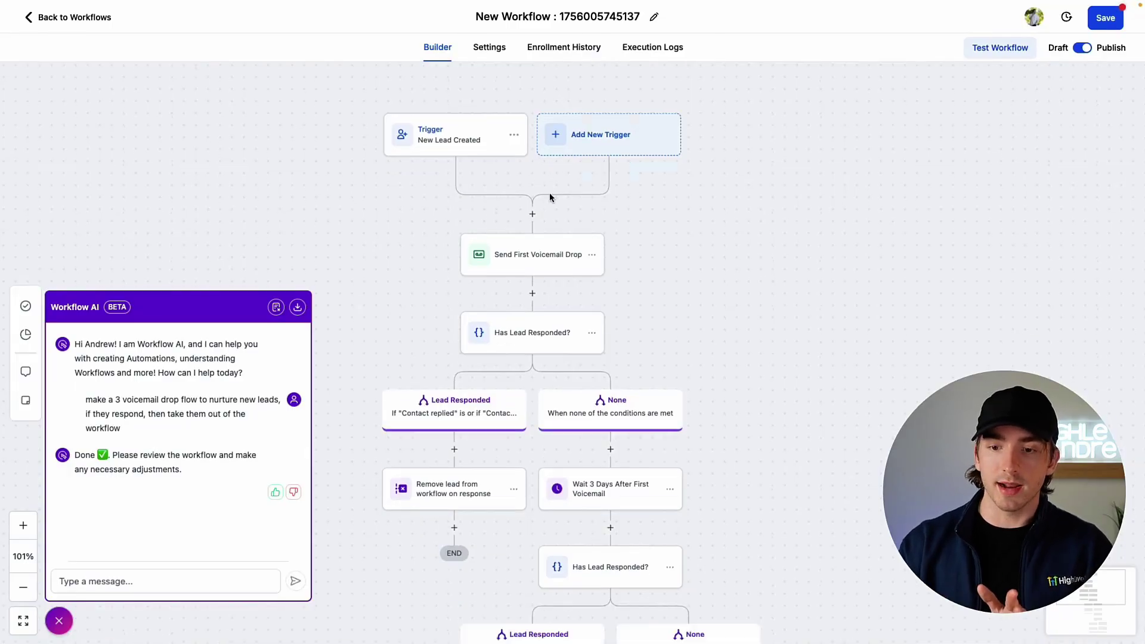
scroll(646, 380, "down", 6)
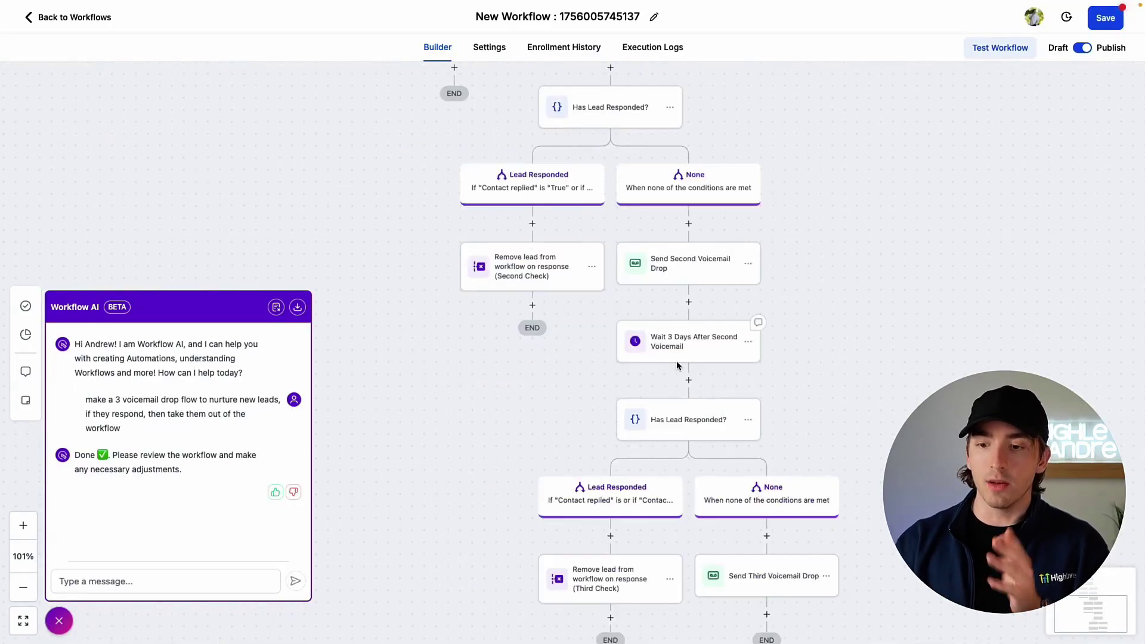